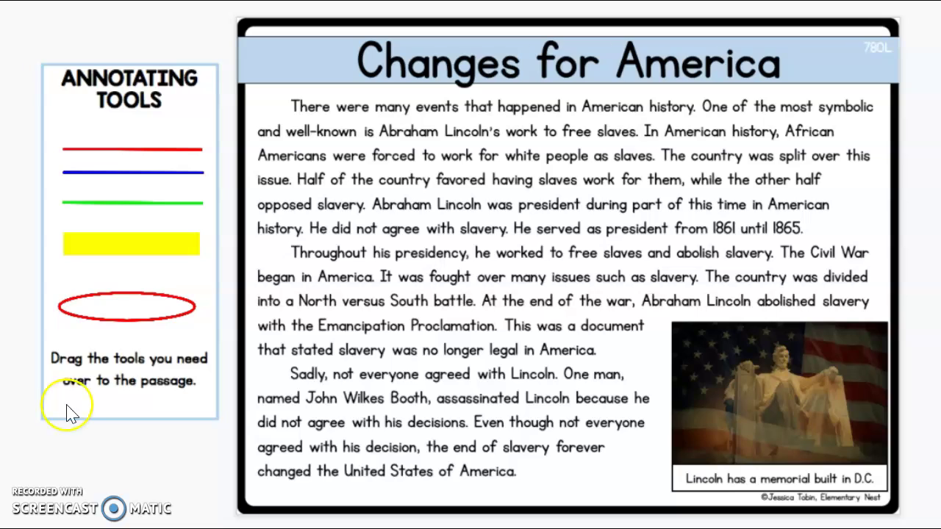
# Step: Check the reading passage again, then bring up the five-question Changes for America Questions slide
pyautogui.click(617, 316)
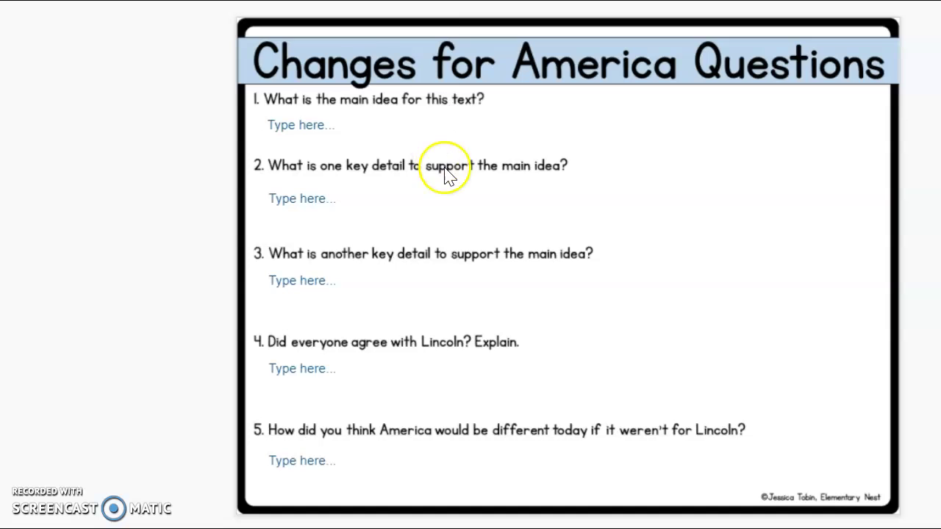
pyautogui.press('pageup')
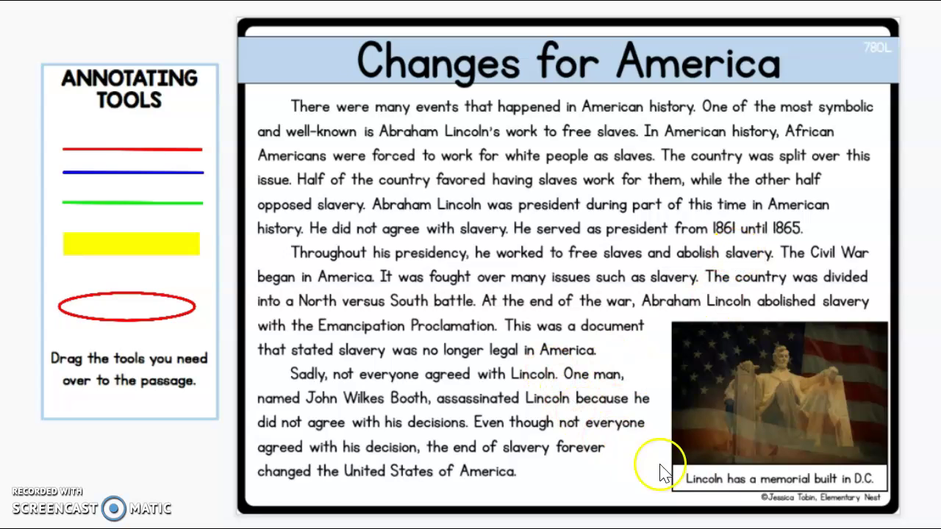
pyautogui.click(669, 200)
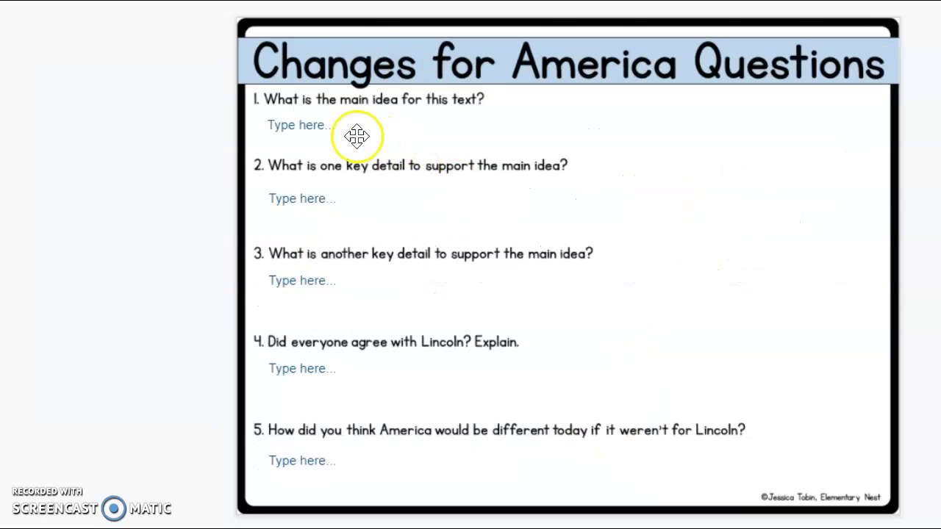
# Step: Replace question 1's 'Type here...' placeholder with 'Abraham Lincoln helped end slavery'
pyautogui.click(312, 125)
pyautogui.press('BackSpace')
pyautogui.press('BackSpace')
pyautogui.press('BackSpace')
pyautogui.press('BackSpace')
pyautogui.press('BackSpace')
pyautogui.press('BackSpace')
pyautogui.press('BackSpace')
pyautogui.press('BackSpace')
pyautogui.press('BackSpace')
pyautogui.press('BackSpace')
pyautogui.press('BackSpace')
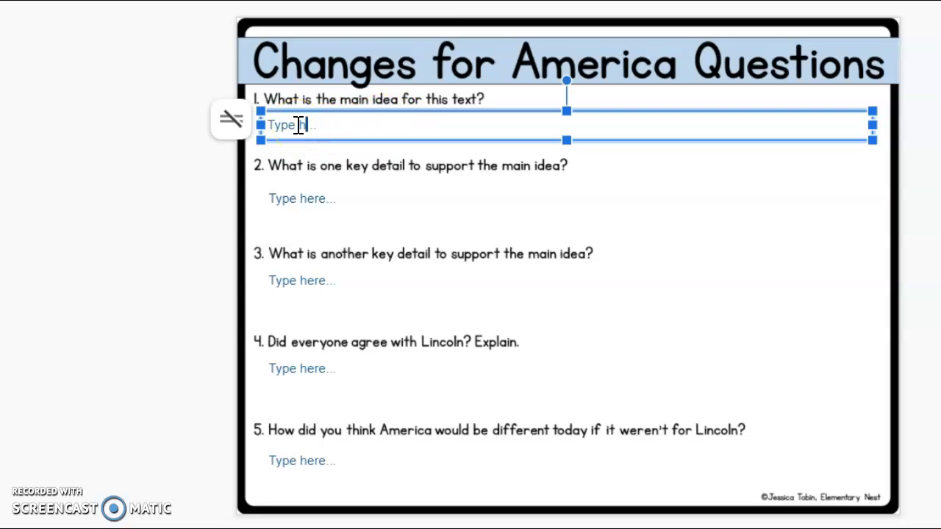
pyautogui.press('BackSpace')
pyautogui.write('Am')
pyautogui.press('BackSpace')
pyautogui.write('braham')
pyautogui.press('BackSpace')
pyautogui.press('BackSpace')
pyautogui.click(333, 133)
pyautogui.write('am Lincoln helped end ')
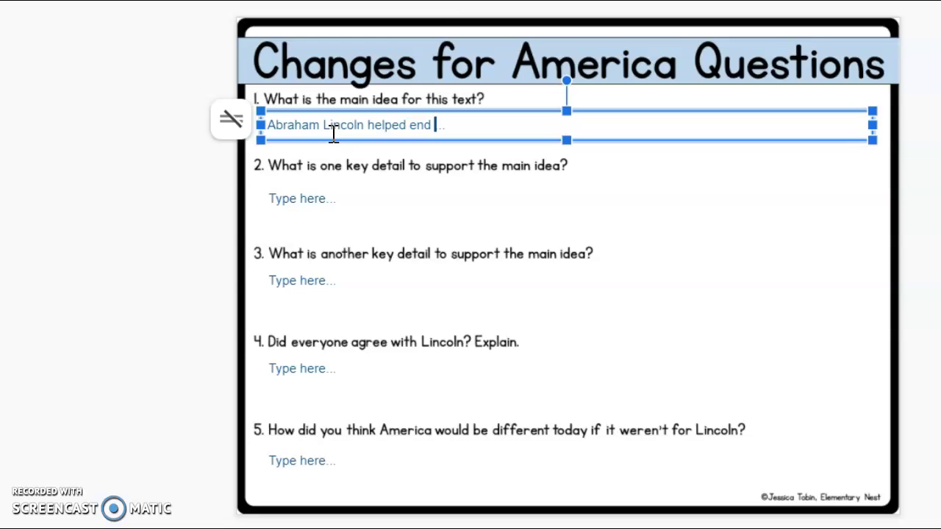
pyautogui.write('S')
pyautogui.press('BackSpace')
pyautogui.write('slavery.')
# Step: Highlight the passage sentence starting 'Throughout his presidency…' in yellow, then return to the questions slide
pyautogui.click(320, 194)
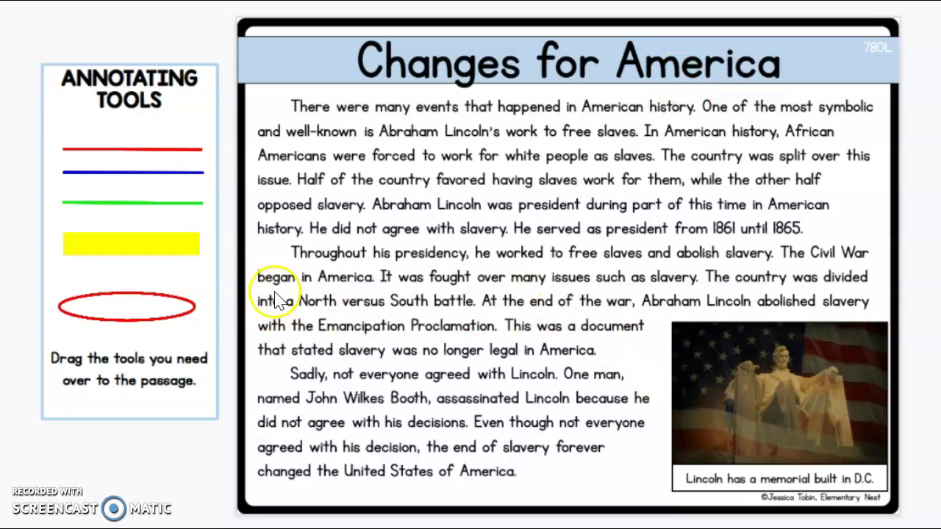
pyautogui.click(163, 242)
pyautogui.moveTo(140, 232)
pyautogui.mouseDown()
pyautogui.moveTo(237, 252)
pyautogui.moveTo(368, 233)
pyautogui.moveTo(359, 244)
pyautogui.mouseUp()
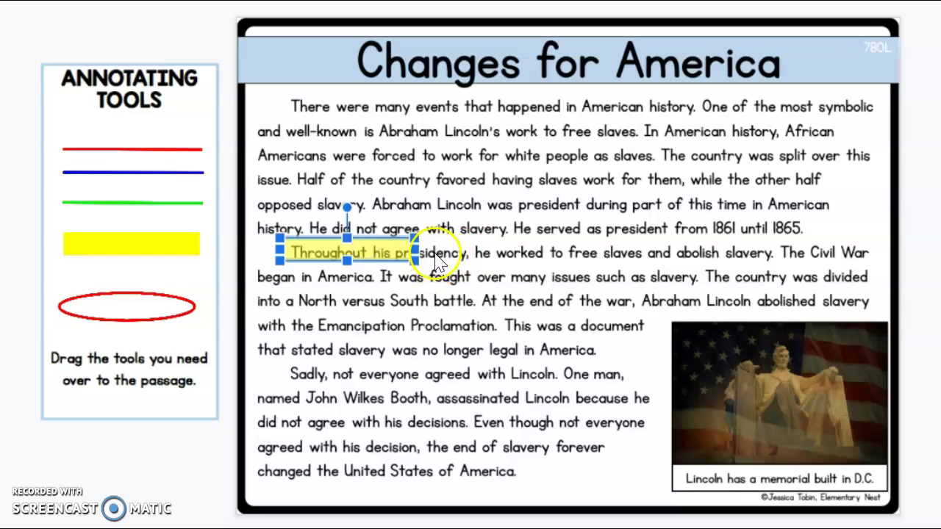
pyautogui.moveTo(416, 255); pyautogui.dragTo(777, 272)
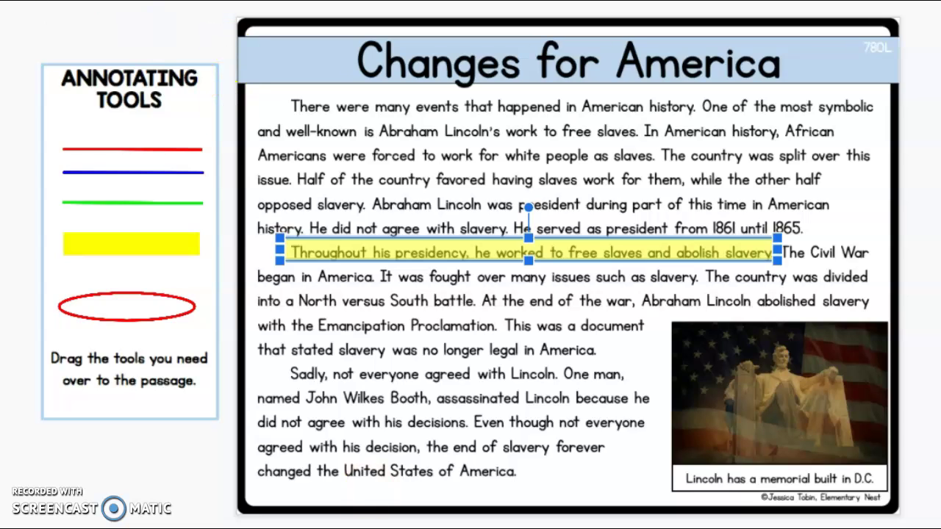
pyautogui.click(508, 213)
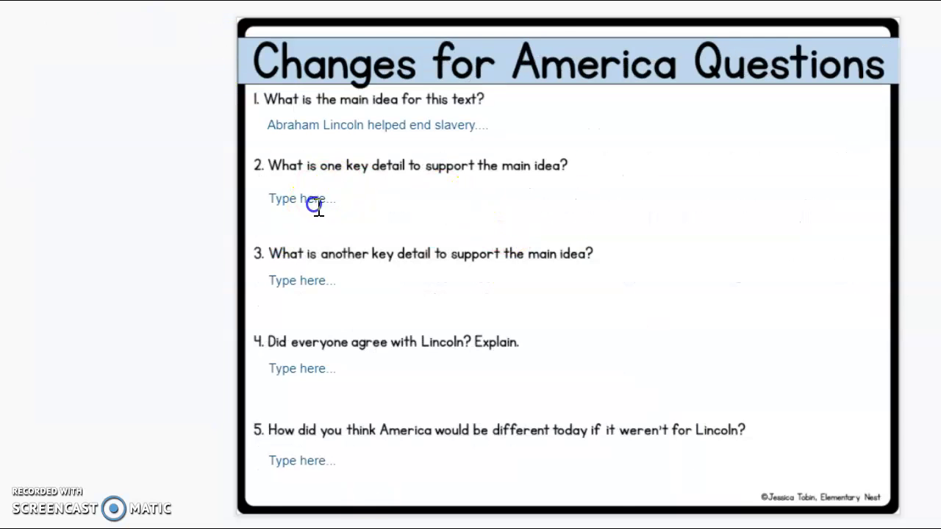
# Step: Answer question 2: 'Throughout his presidency, he worked to free enslaved people and abolish slavery.'
pyautogui.click(314, 206)
pyautogui.press('BackSpace')
pyautogui.press('BackSpace')
pyautogui.press('BackSpace')
pyautogui.press('BackSpace')
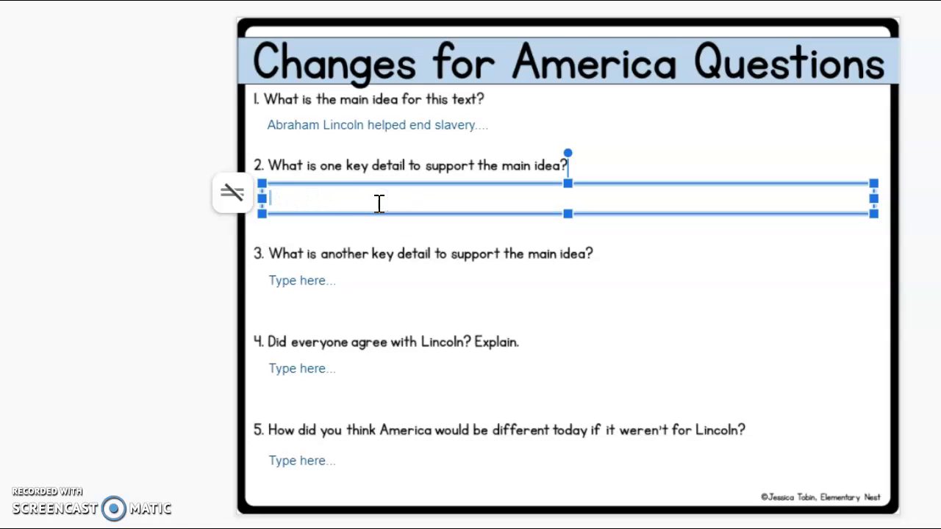
pyautogui.write('Throughout ')
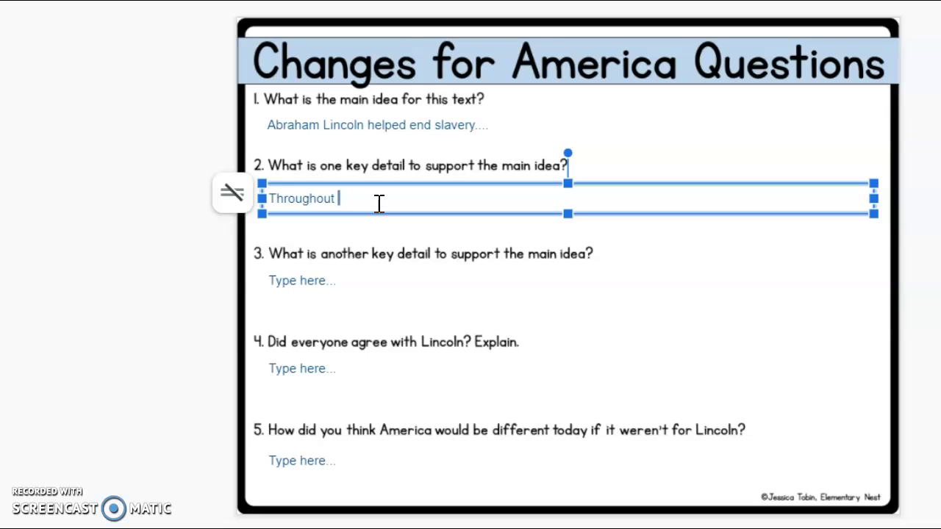
pyautogui.write('his presidency, he worked to')
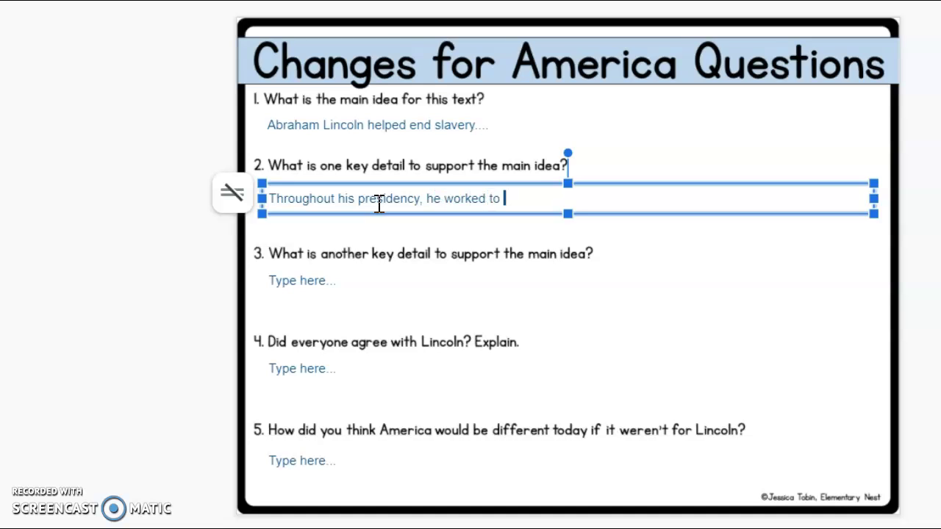
pyautogui.write('free enlaved people and ab')
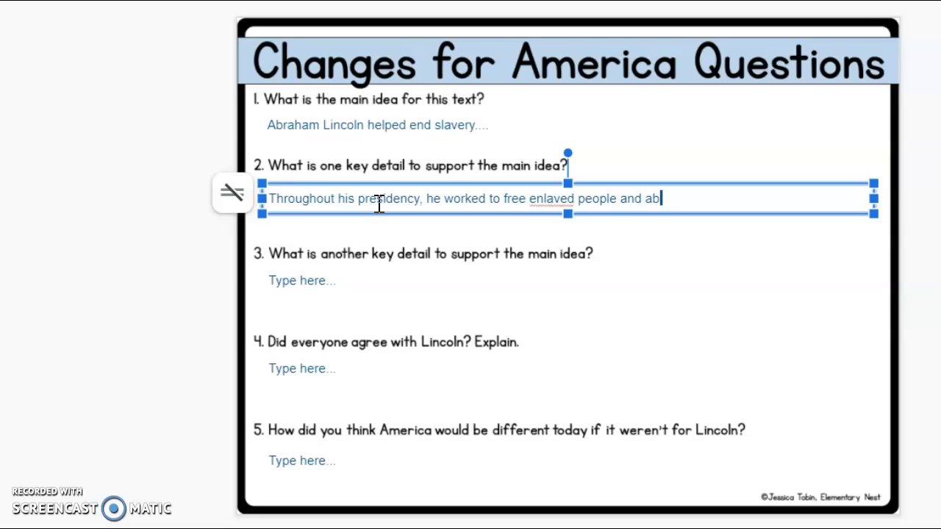
pyautogui.write('olish slavery.')
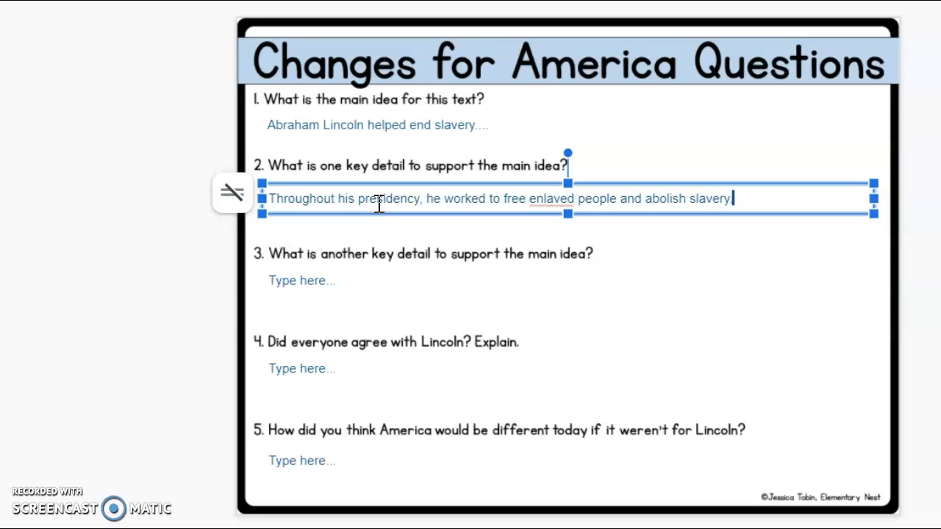
pyautogui.click(542, 199)
pyautogui.click(551, 197)
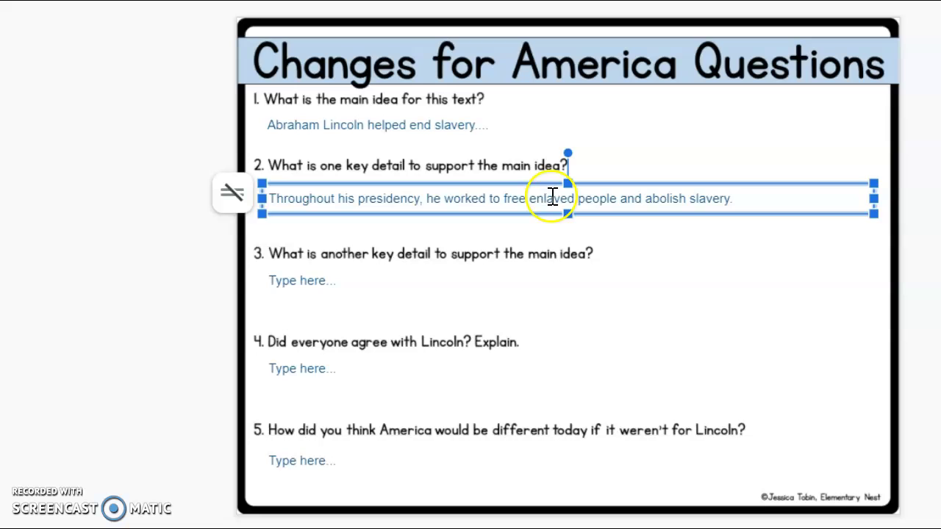
pyautogui.write('s')
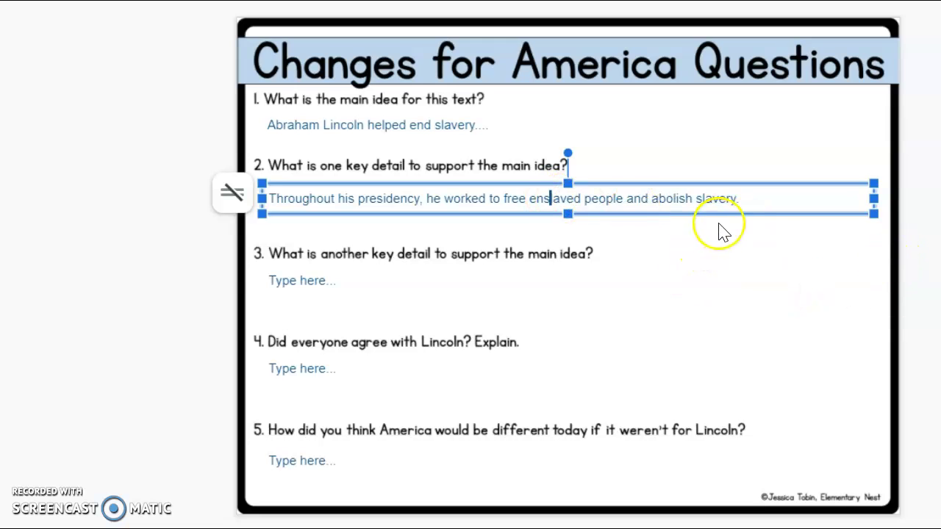
# Step: Select the question 3 answer box
pyautogui.click(380, 291)
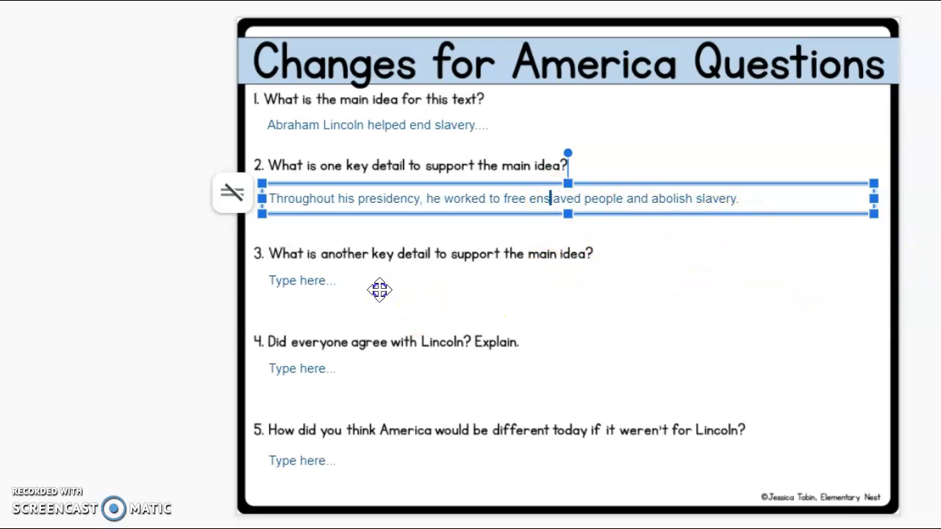